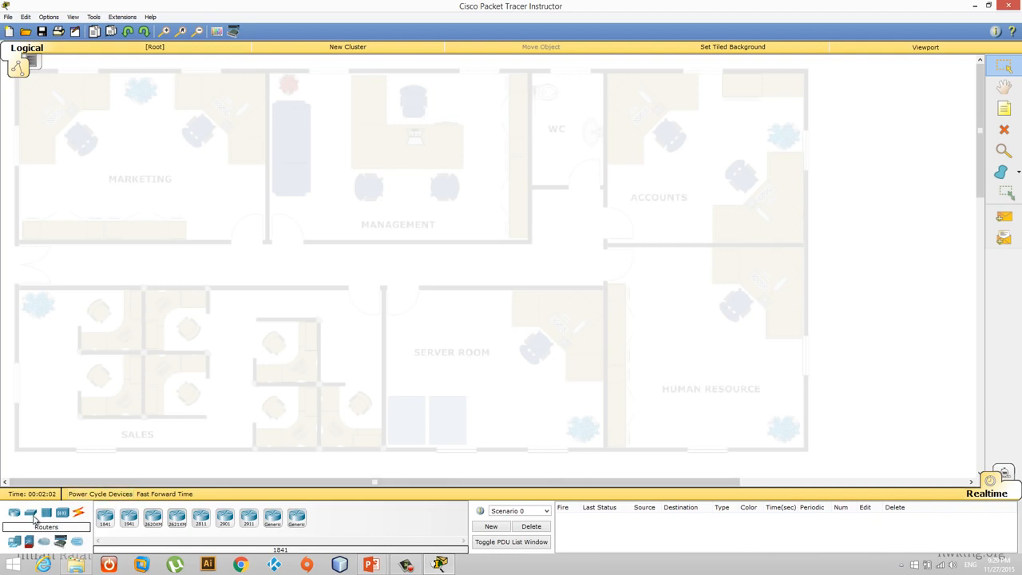
- Place one 2960 switch in each of Marketing, Management, Accounts, Human Resource, Server Room and Sales
{"action": "left_click", "coordinate": [32, 515]}
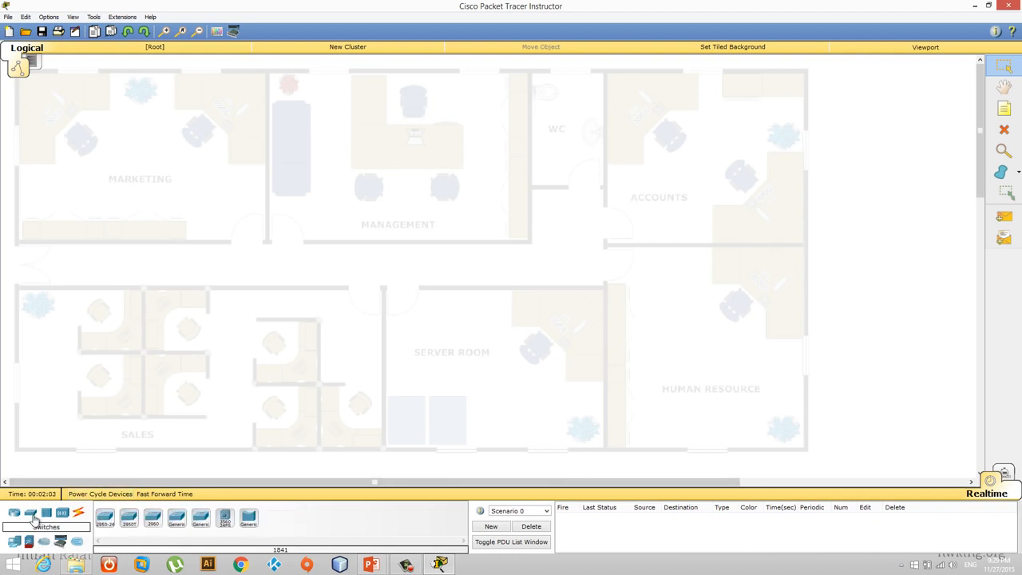
{"action": "left_click", "coordinate": [154, 520]}
{"action": "left_click", "coordinate": [151, 177]}
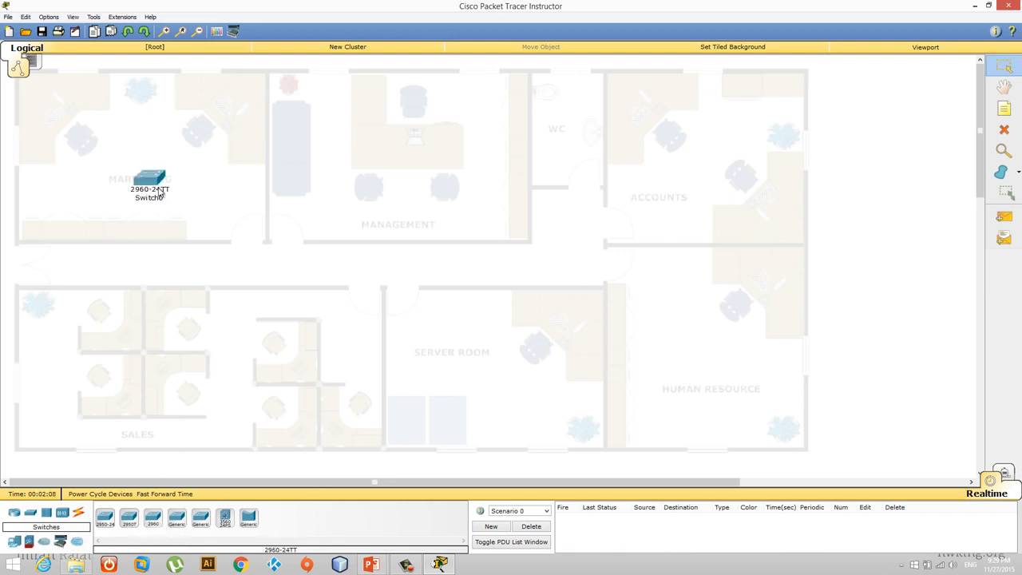
{"action": "left_click", "coordinate": [153, 517]}
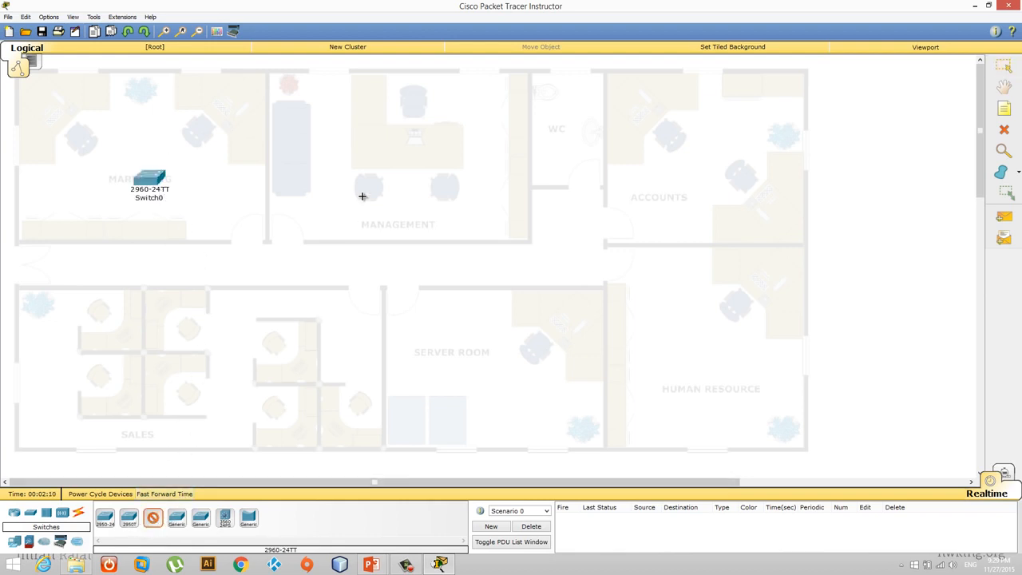
{"action": "left_click", "coordinate": [397, 206]}
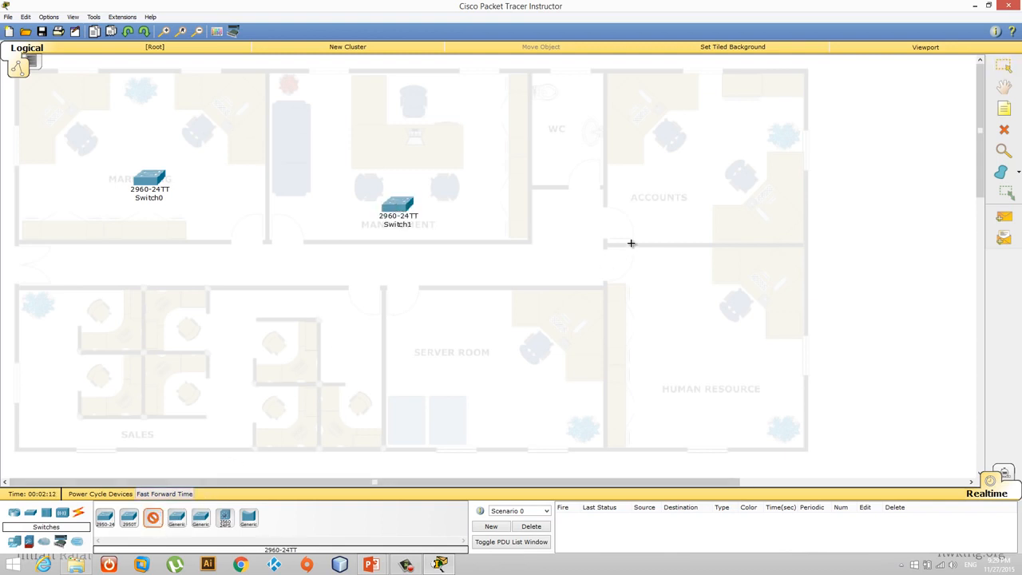
{"action": "left_click", "coordinate": [677, 186]}
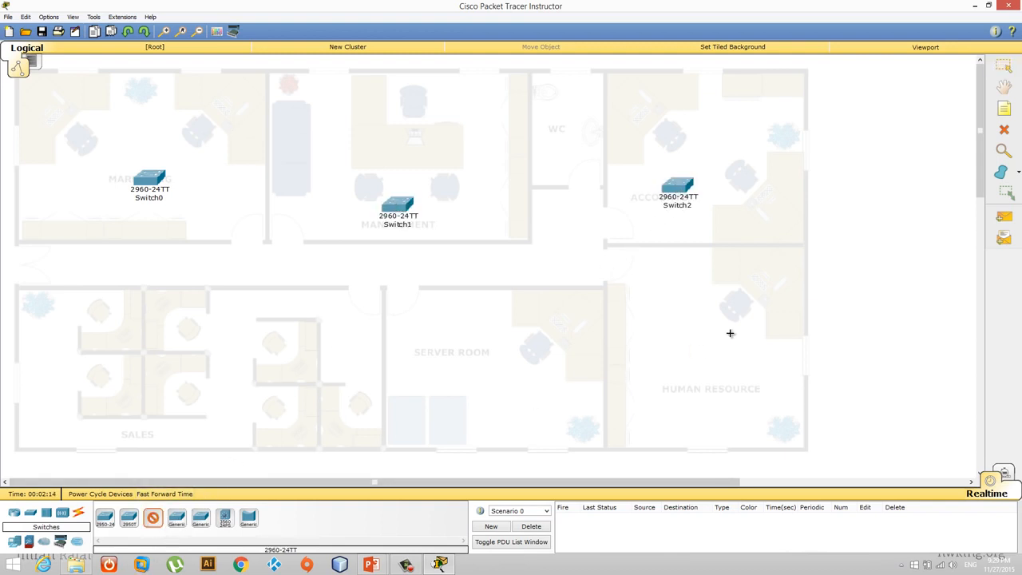
{"action": "left_click", "coordinate": [696, 337]}
{"action": "left_click", "coordinate": [153, 517]}
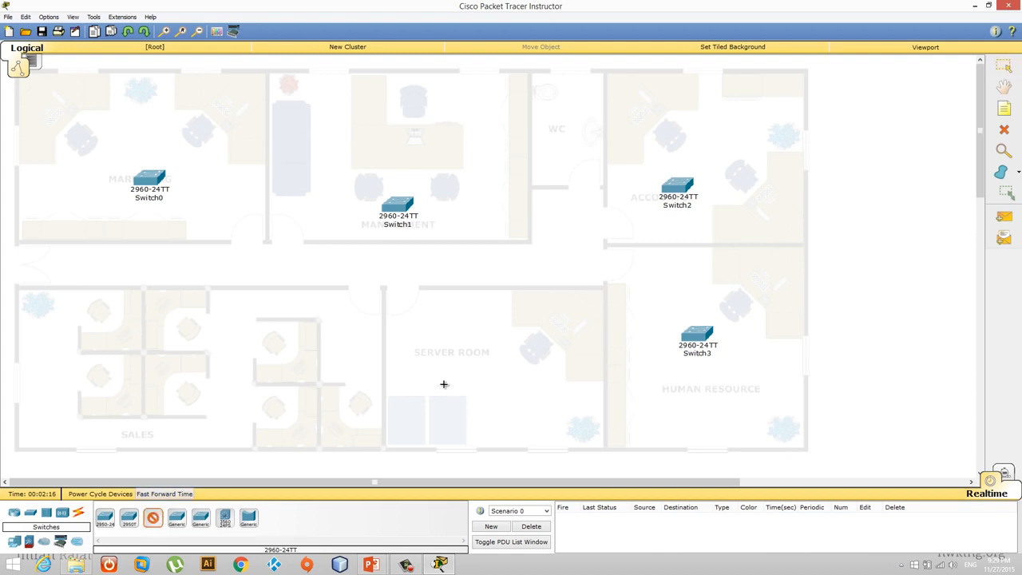
{"action": "left_click", "coordinate": [461, 323]}
{"action": "left_click", "coordinate": [152, 518]}
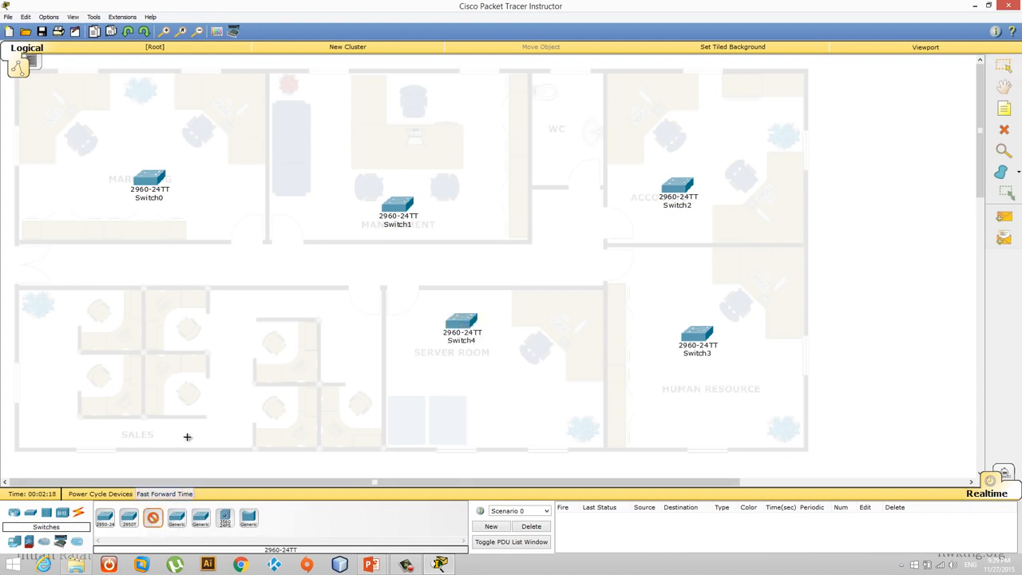
{"action": "left_click", "coordinate": [246, 303]}
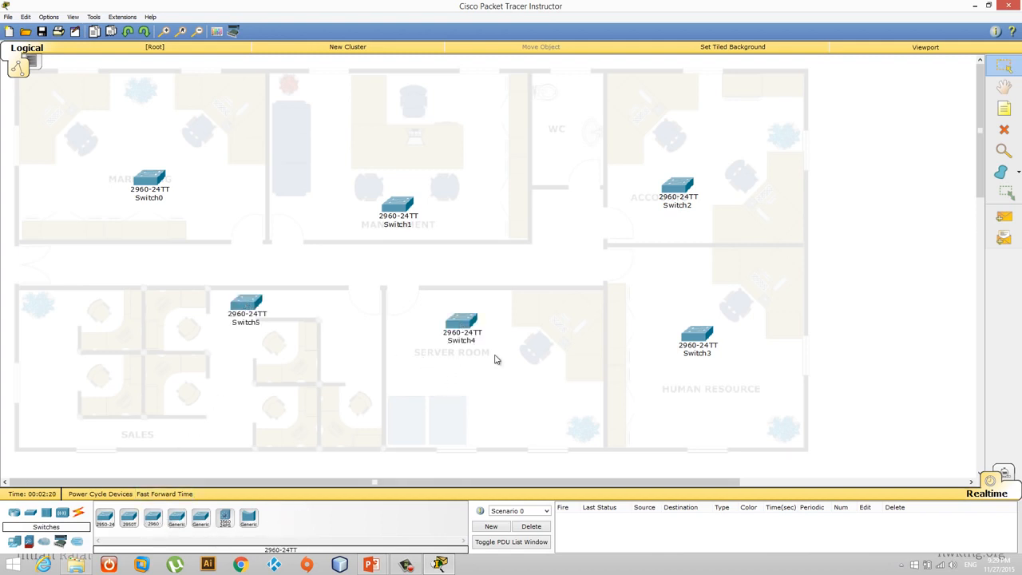
- Place two generic PCs in the Marketing room, one on each of the two desks
{"action": "left_click", "coordinate": [15, 543]}
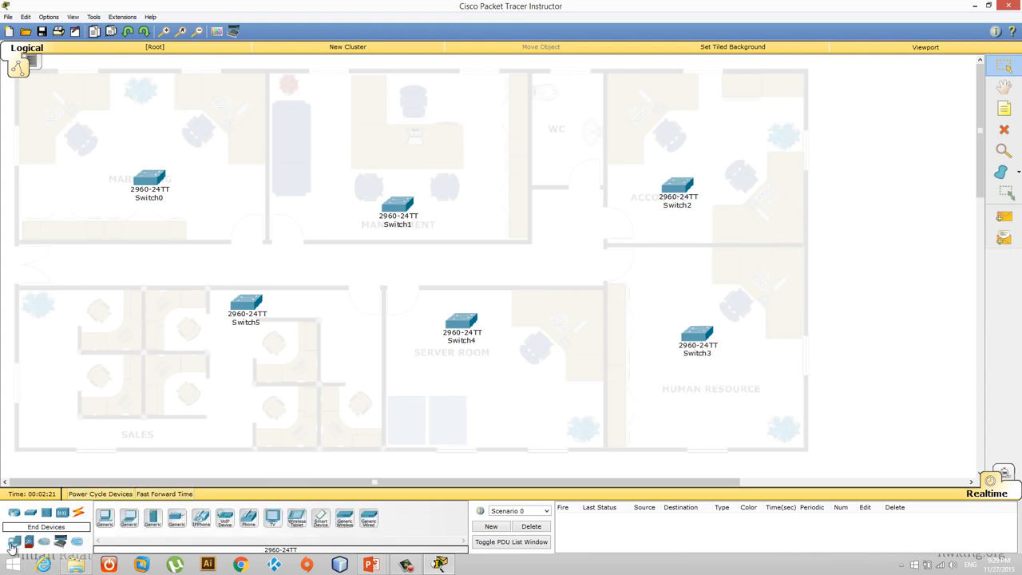
{"action": "left_click", "coordinate": [105, 519]}
{"action": "left_click", "coordinate": [64, 107]}
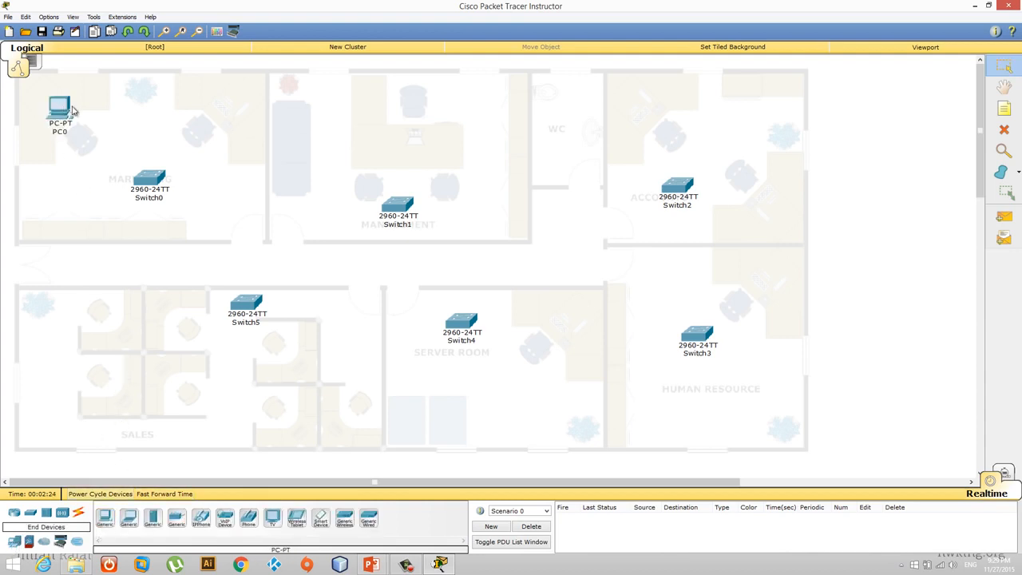
{"action": "left_click", "coordinate": [105, 519]}
{"action": "left_click", "coordinate": [245, 106]}
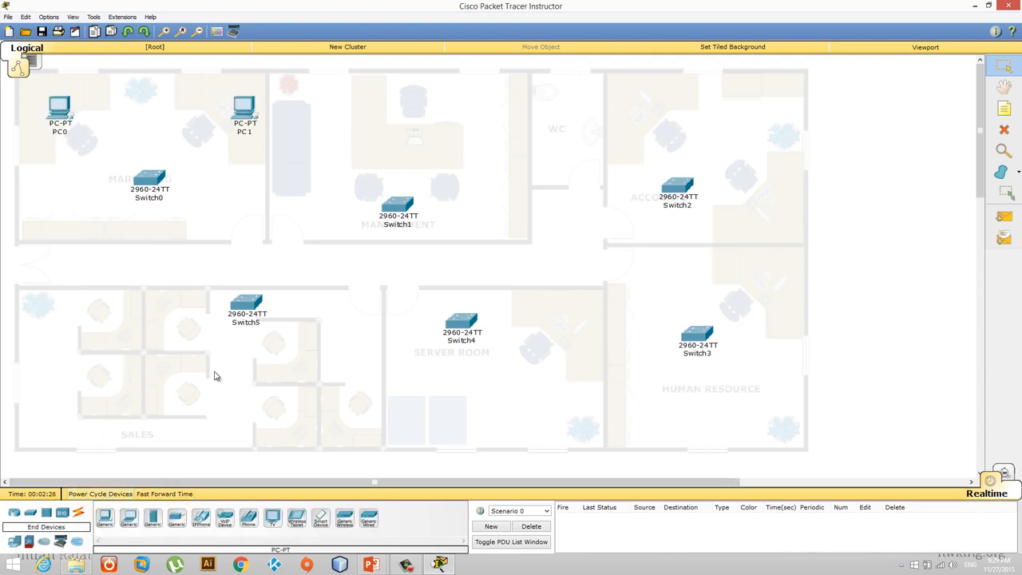
- Place five generic PCs at the Sales cubicles, three in the left-hand block and two in the right-hand block
{"action": "left_click", "coordinate": [105, 520]}
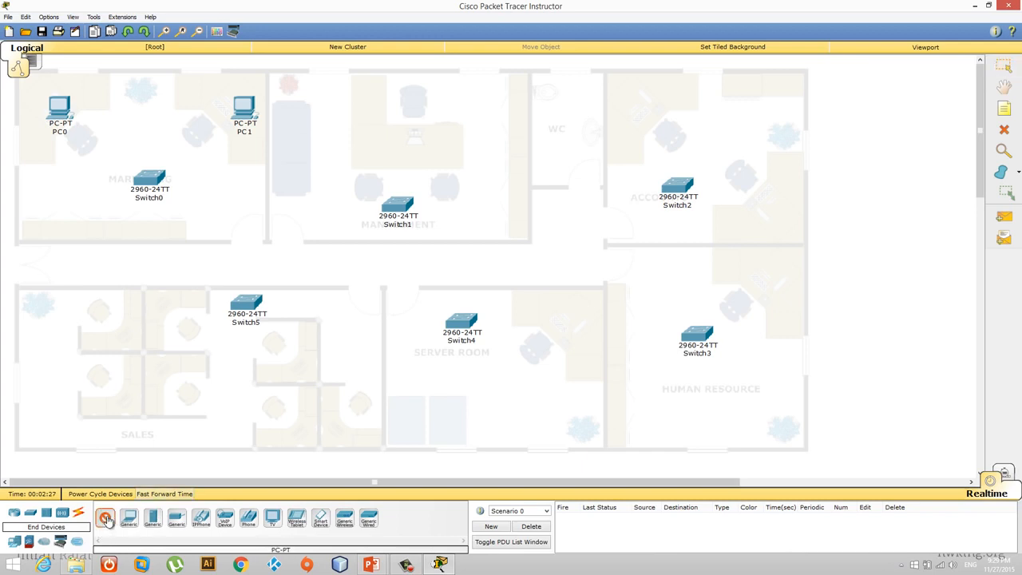
{"action": "left_click", "coordinate": [100, 321]}
{"action": "left_click", "coordinate": [104, 519]}
{"action": "left_click", "coordinate": [108, 397]}
{"action": "left_click", "coordinate": [108, 521]}
{"action": "left_click", "coordinate": [175, 391]}
{"action": "left_click", "coordinate": [107, 520]}
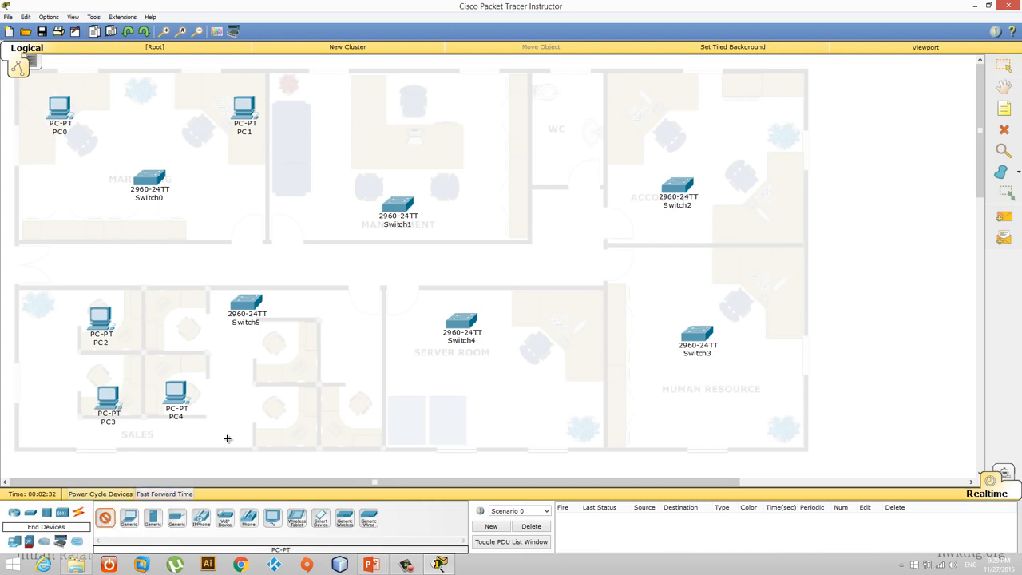
{"action": "left_click", "coordinate": [289, 424]}
{"action": "left_click", "coordinate": [105, 519]}
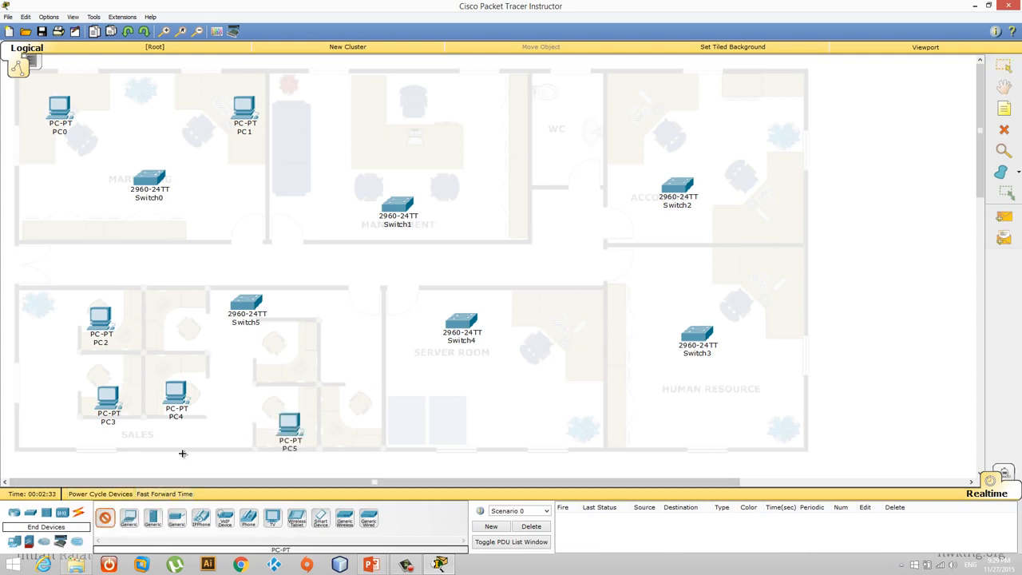
{"action": "left_click", "coordinate": [281, 362]}
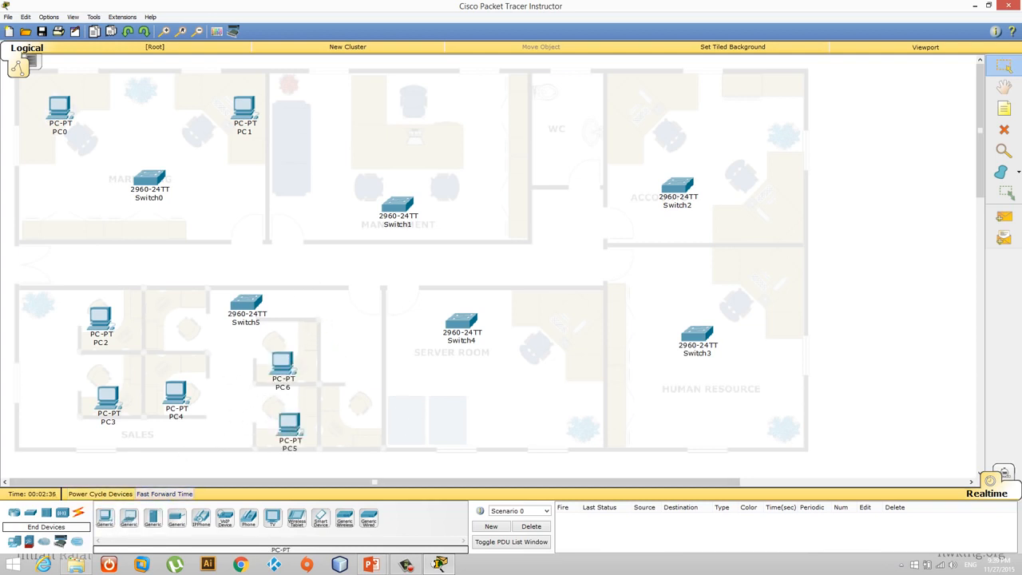
- Place one generic PC on the Server Room desk and one on the Management desk
{"action": "left_click", "coordinate": [104, 519]}
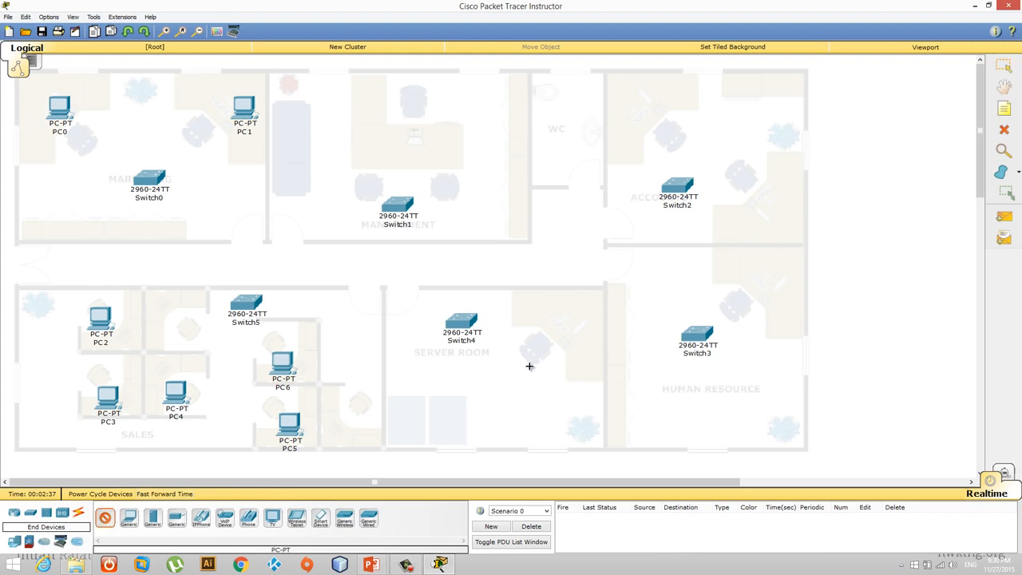
{"action": "left_click", "coordinate": [569, 325]}
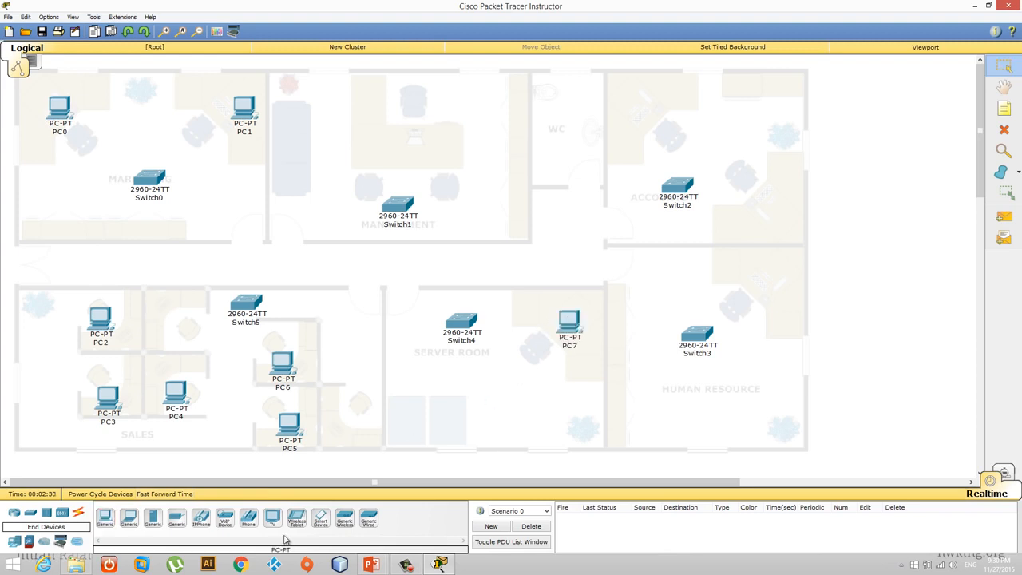
{"action": "left_click", "coordinate": [421, 141]}
- Place two generic PCs on the Accounts desks and one on the Human Resource desk
{"action": "left_click", "coordinate": [105, 519]}
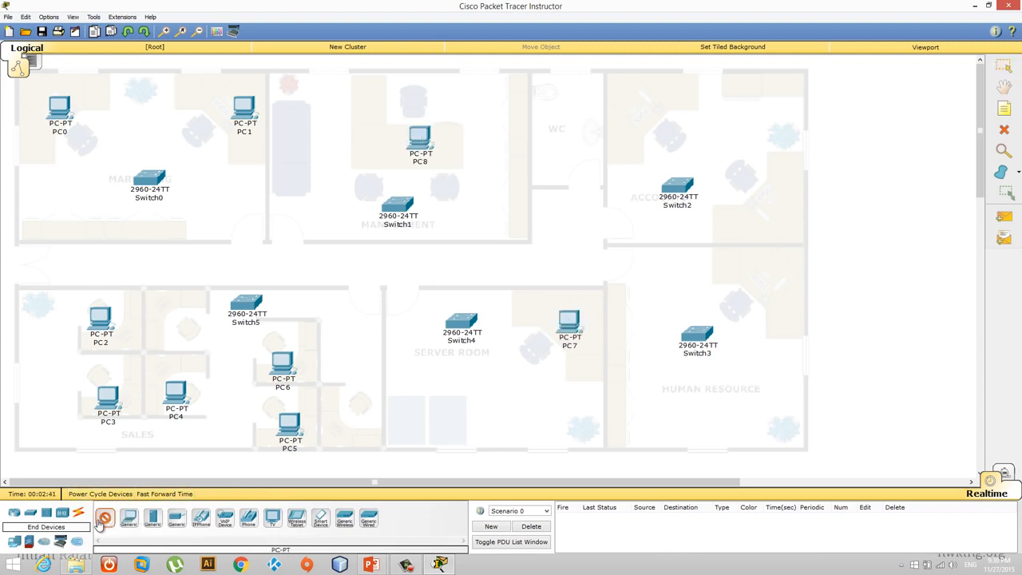
{"action": "left_click", "coordinate": [621, 126]}
{"action": "left_click", "coordinate": [104, 519]}
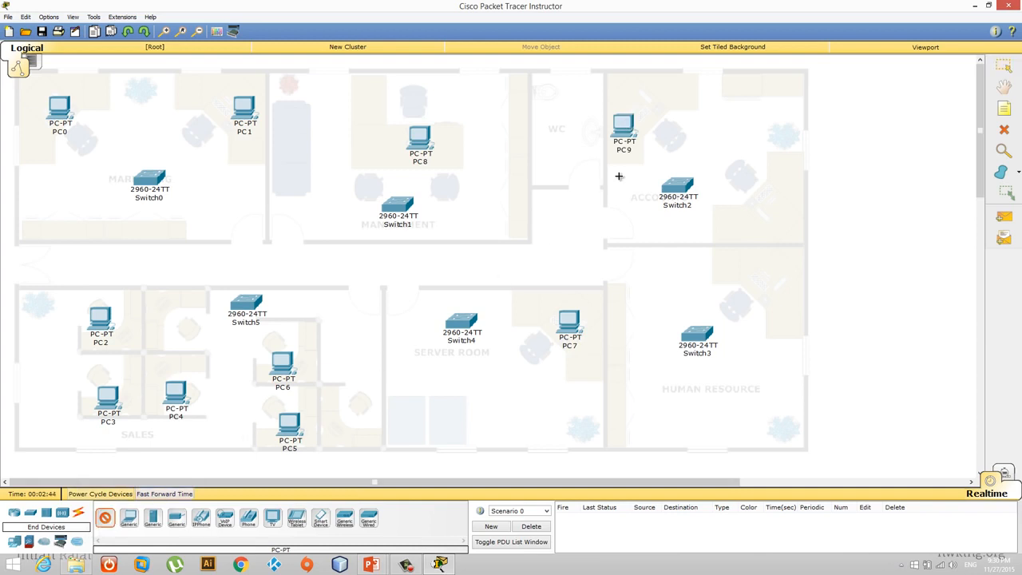
{"action": "left_click", "coordinate": [771, 198]}
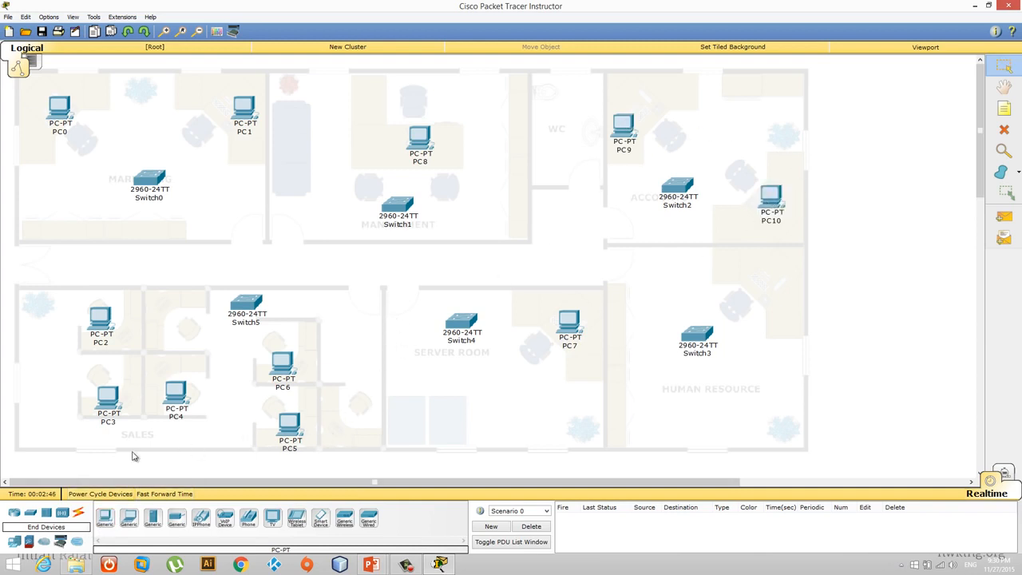
{"action": "left_click", "coordinate": [105, 519]}
{"action": "left_click", "coordinate": [767, 293]}
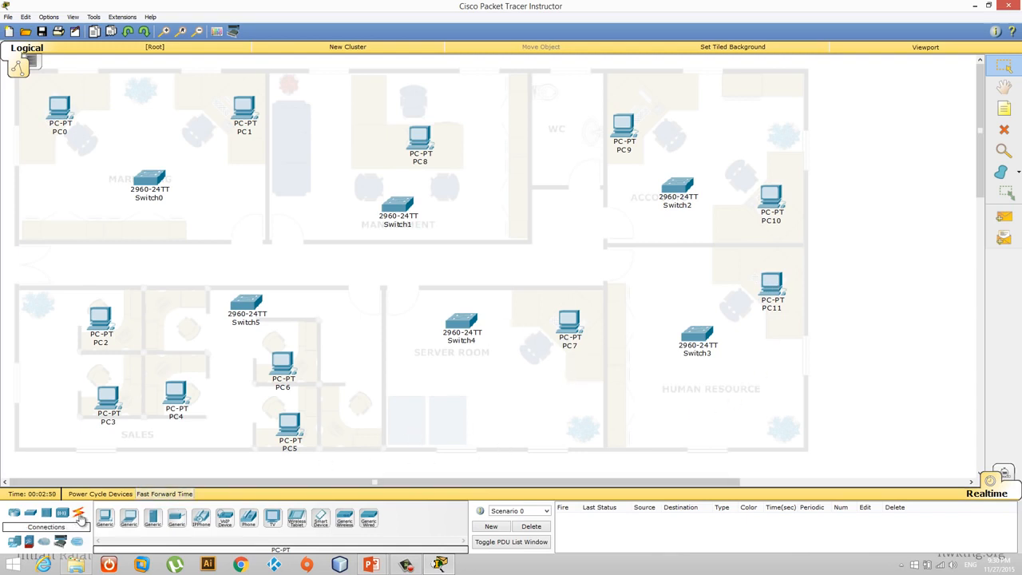
- Connect both Marketing PCs to the Marketing switch using the automatic connection type
{"action": "left_click", "coordinate": [78, 517]}
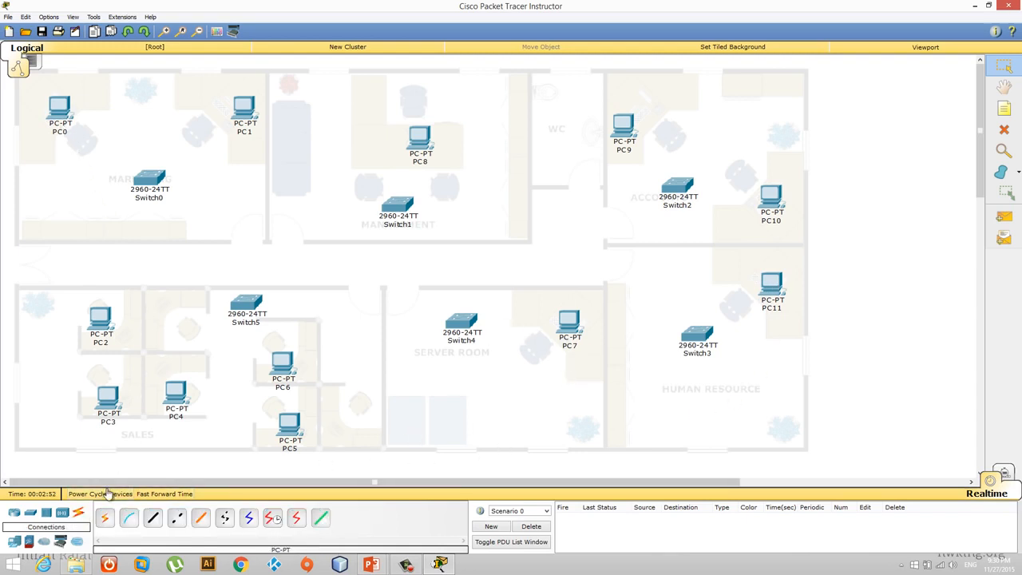
{"action": "left_click", "coordinate": [104, 518]}
{"action": "left_click", "coordinate": [62, 120]}
{"action": "left_click", "coordinate": [146, 177]}
{"action": "left_click", "coordinate": [156, 182]}
{"action": "left_click", "coordinate": [245, 130]}
- Connect all five Sales PCs to the Sales switch using the automatic connection type
{"action": "left_click", "coordinate": [104, 517]}
{"action": "left_click", "coordinate": [102, 321]}
{"action": "left_click", "coordinate": [244, 302]}
{"action": "left_click", "coordinate": [107, 517]}
{"action": "left_click", "coordinate": [109, 396]}
{"action": "left_click", "coordinate": [245, 303]}
{"action": "left_click", "coordinate": [106, 518]}
{"action": "left_click", "coordinate": [177, 391]}
{"action": "left_click", "coordinate": [245, 303]}
{"action": "left_click", "coordinate": [105, 518]}
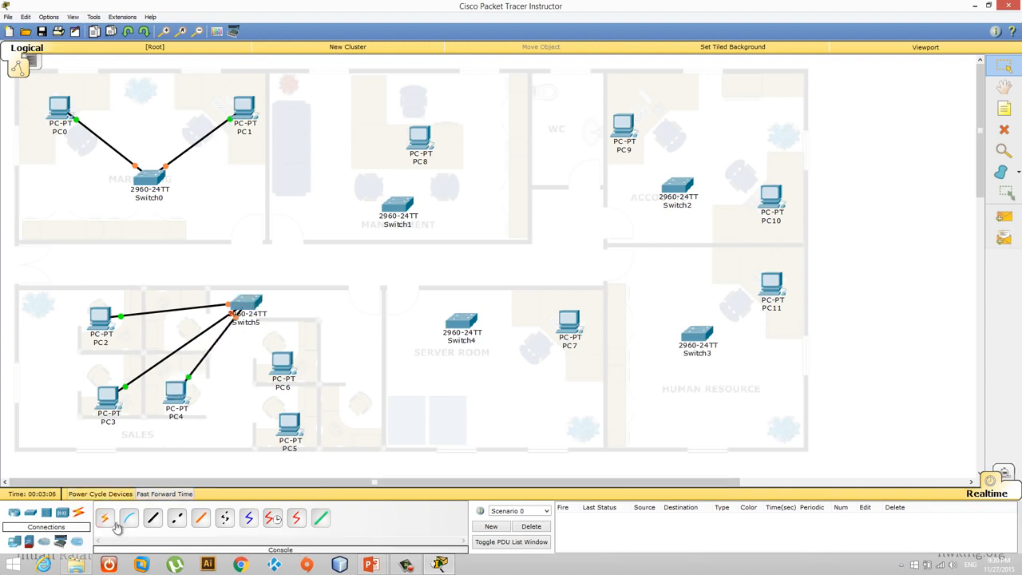
{"action": "left_click", "coordinate": [283, 367]}
{"action": "left_click", "coordinate": [256, 305]}
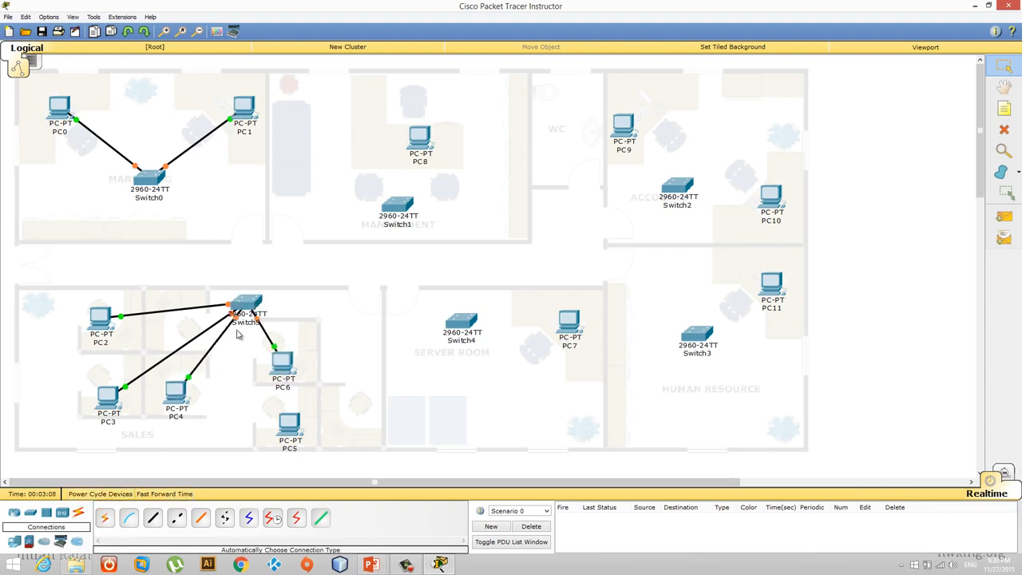
{"action": "left_click", "coordinate": [105, 518]}
{"action": "left_click", "coordinate": [289, 432]}
{"action": "left_click", "coordinate": [256, 307]}
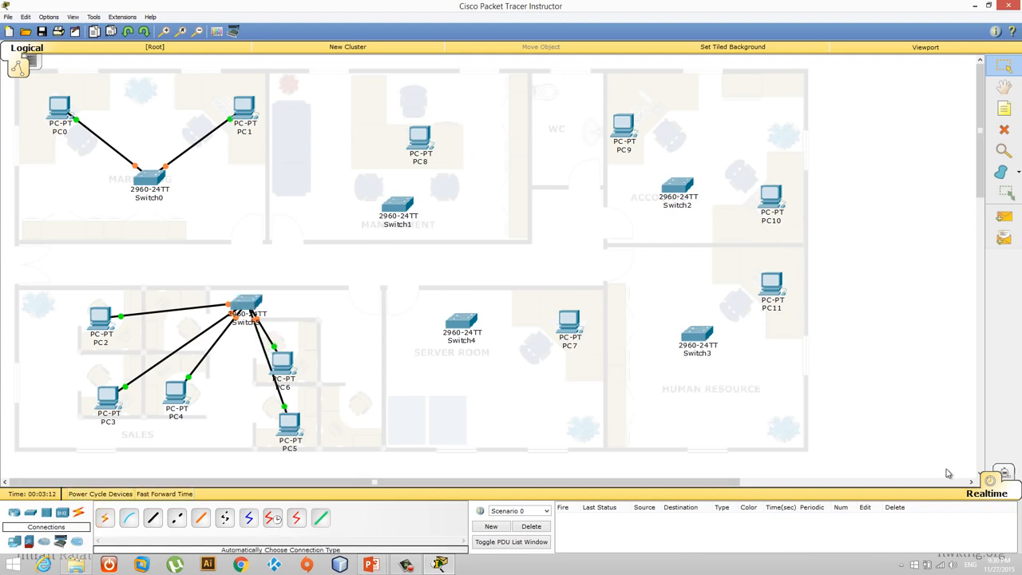
- Connect the Management PC and the Server Room PC to the switches in their own rooms with automatically chosen cables
{"action": "left_click", "coordinate": [104, 518]}
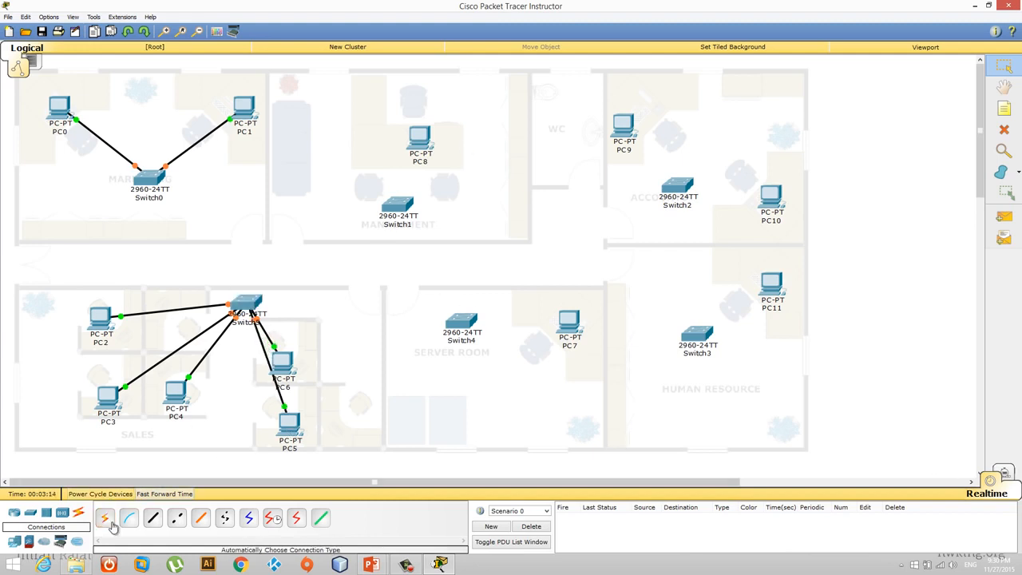
{"action": "left_click", "coordinate": [419, 143]}
{"action": "left_click", "coordinate": [409, 204]}
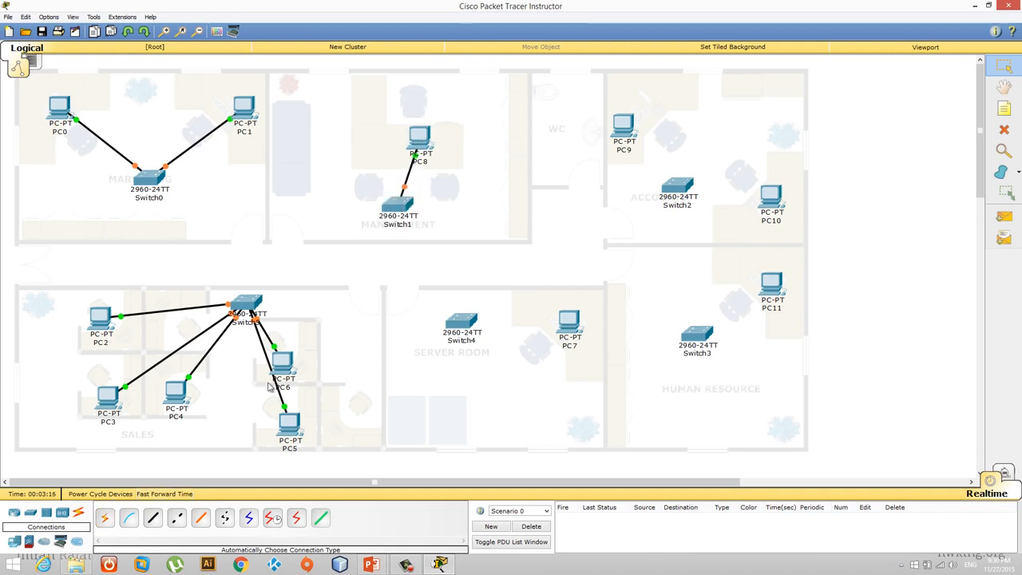
{"action": "left_click", "coordinate": [575, 325]}
{"action": "left_click", "coordinate": [463, 324]}
- Connect both Accounts PCs to the Accounts switch and the Human Resource PC to its switch with automatically chosen cables
{"action": "left_click", "coordinate": [105, 518]}
{"action": "left_click", "coordinate": [675, 184]}
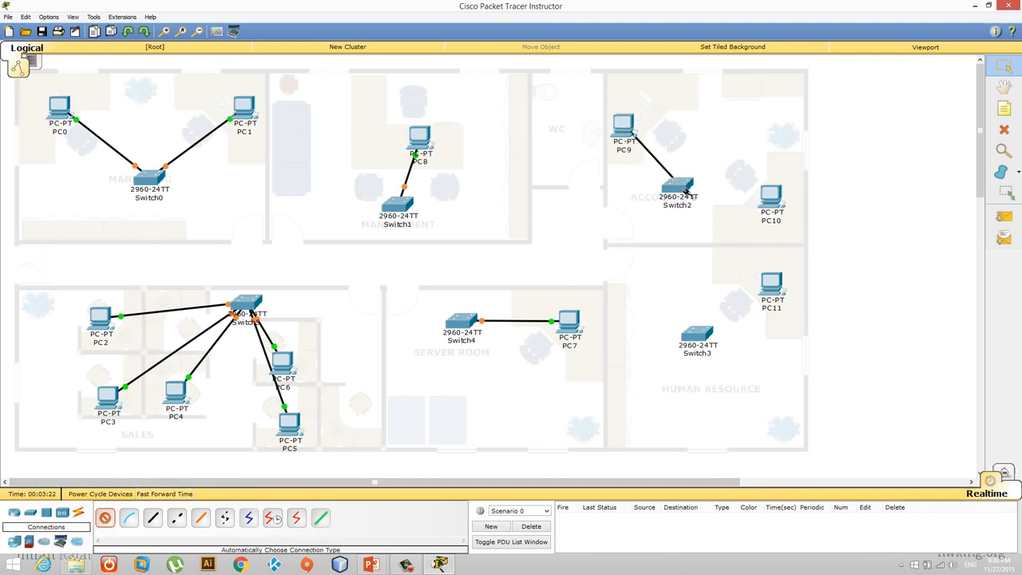
{"action": "left_click", "coordinate": [776, 202]}
{"action": "left_click", "coordinate": [679, 189]}
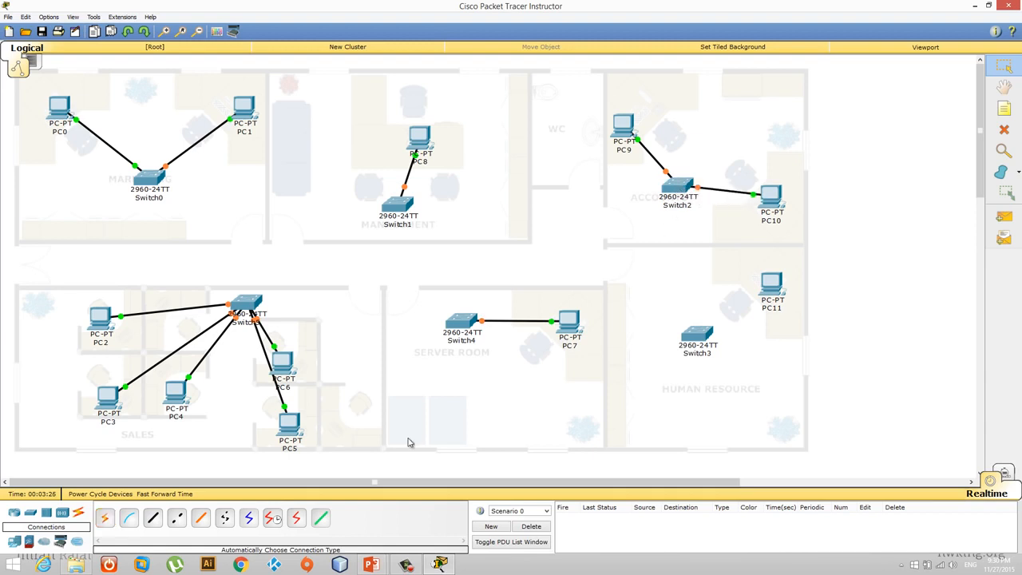
{"action": "left_click", "coordinate": [104, 519]}
{"action": "left_click", "coordinate": [773, 284]}
{"action": "left_click", "coordinate": [696, 334]}
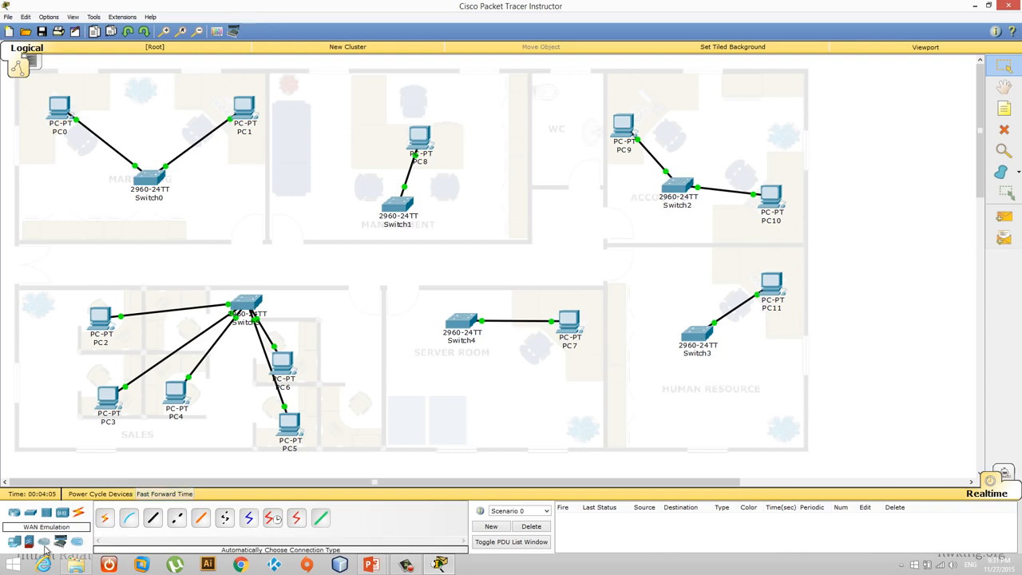
- Add a Cloud-PT near the lower wall of the Server Room and connect the Server Room switch to it with an automatically chosen cable
{"action": "left_click", "coordinate": [44, 543]}
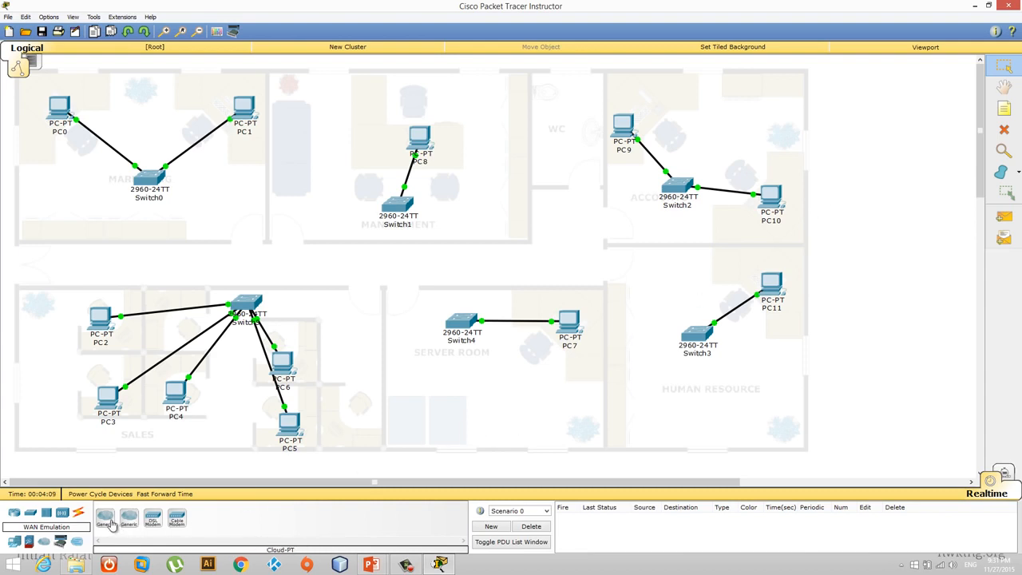
{"action": "left_click", "coordinate": [499, 426]}
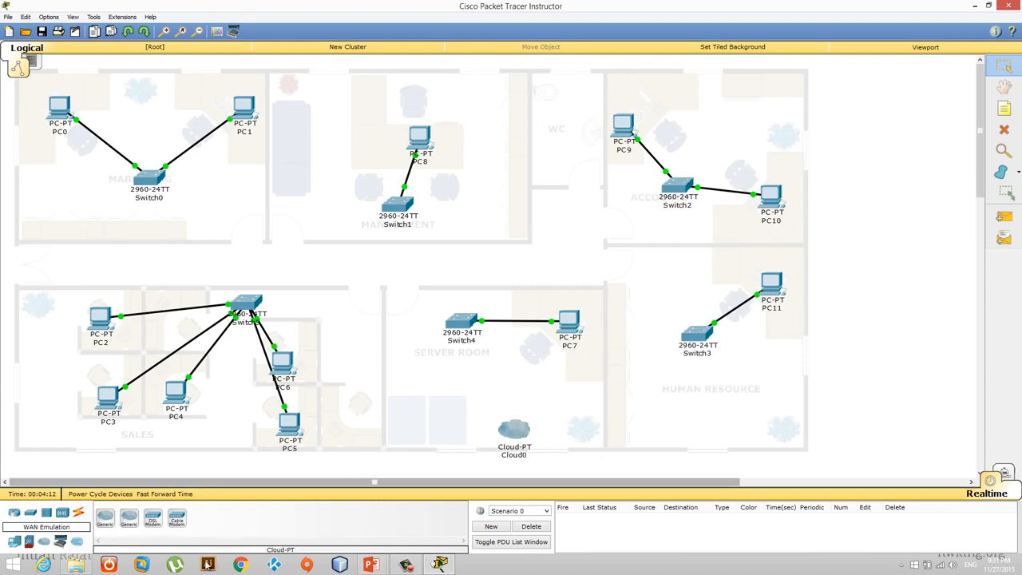
{"action": "left_click", "coordinate": [79, 513]}
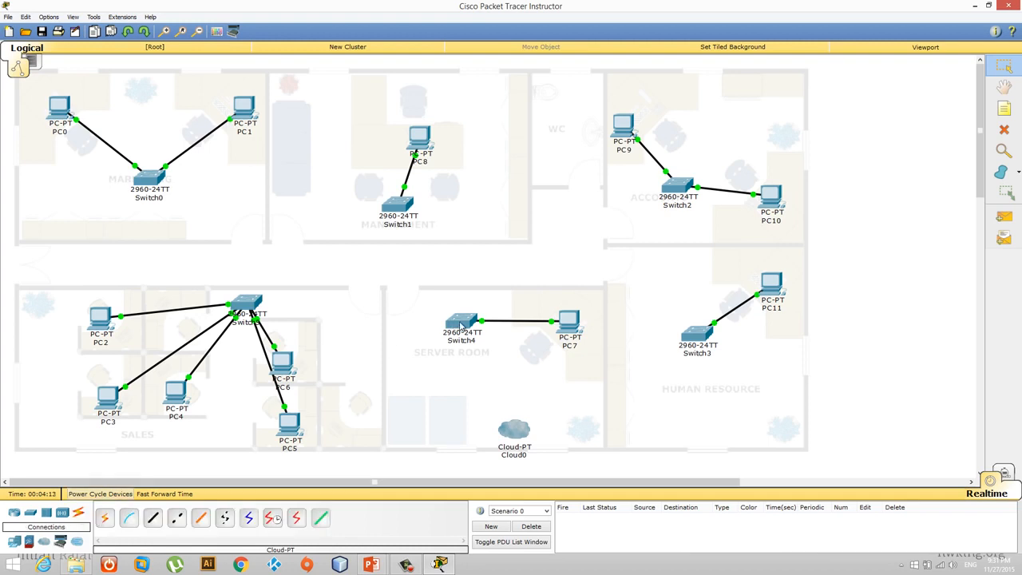
{"action": "left_click", "coordinate": [461, 325]}
{"action": "left_click", "coordinate": [207, 389]}
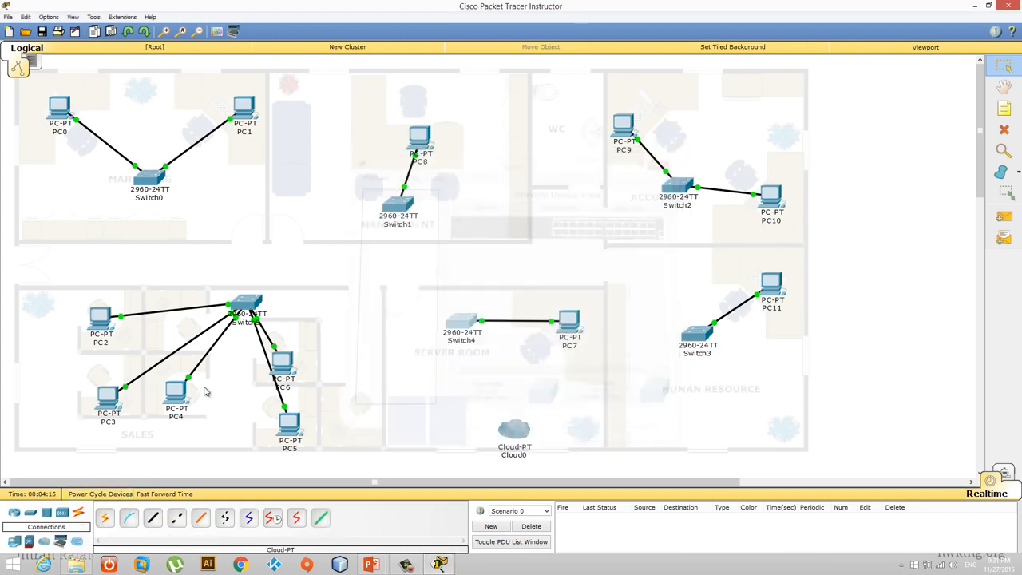
{"action": "left_click", "coordinate": [105, 518]}
{"action": "left_click", "coordinate": [461, 327]}
{"action": "left_click", "coordinate": [515, 430]}
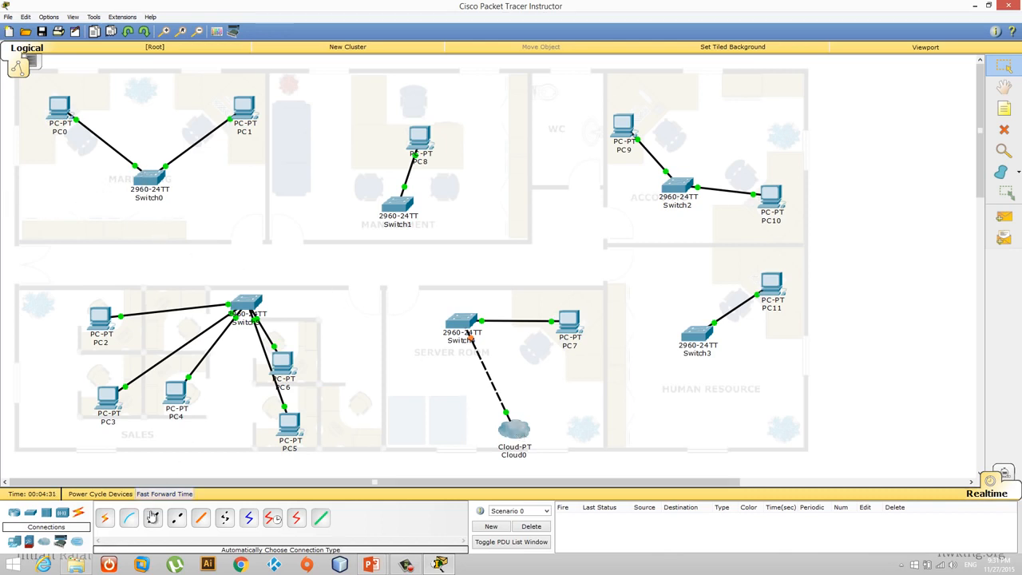
- Connect the Marketing switch and the Sales switch to the Server Room switch with automatically chosen cables
{"action": "left_click", "coordinate": [104, 518]}
{"action": "left_click", "coordinate": [163, 179]}
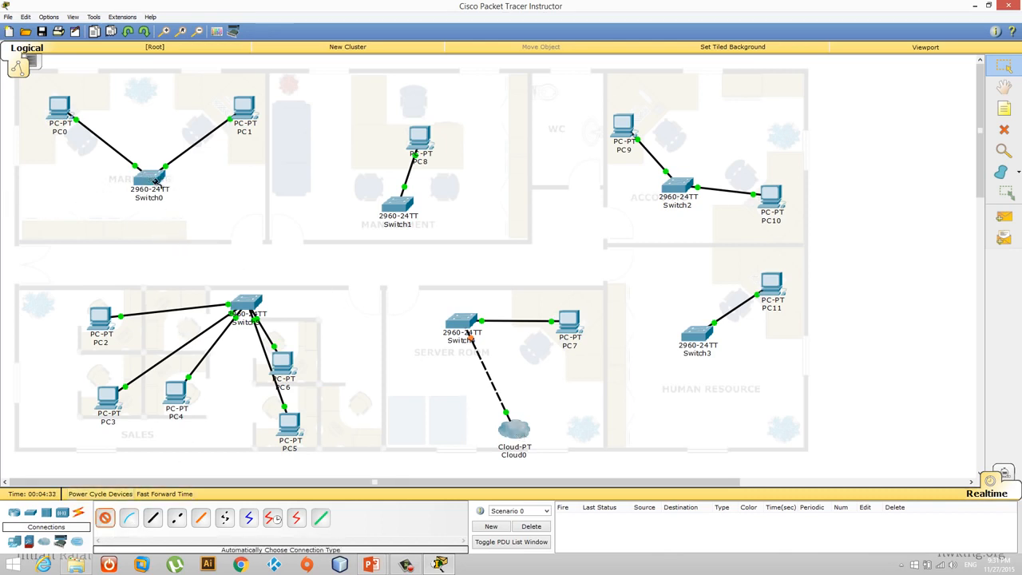
{"action": "left_click", "coordinate": [459, 323]}
{"action": "left_click", "coordinate": [104, 517]}
{"action": "left_click", "coordinate": [250, 301]}
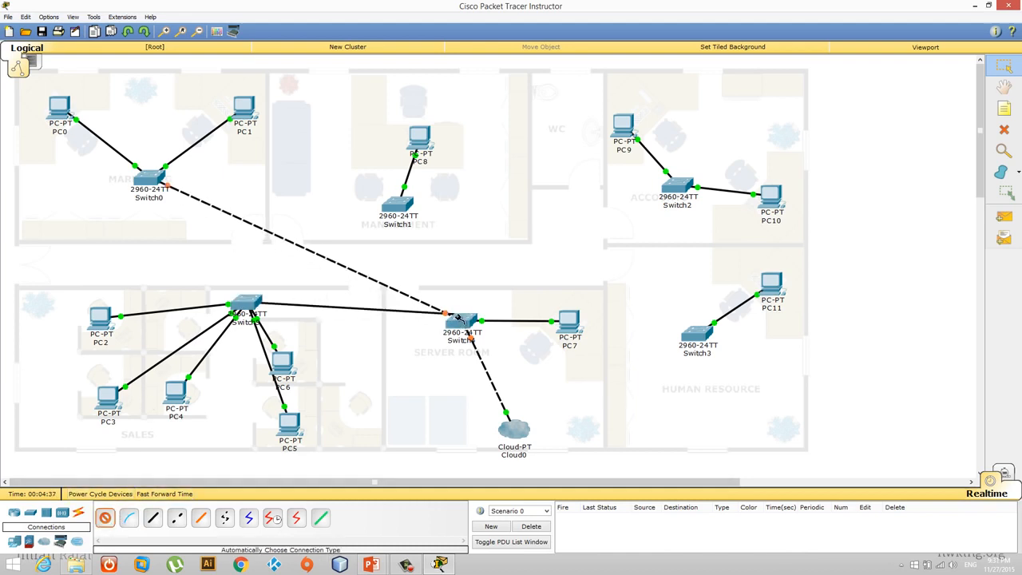
{"action": "left_click", "coordinate": [460, 321]}
- Connect the Management switch and the Accounts switch to the Server Room switch with automatically chosen cables
{"action": "left_click", "coordinate": [104, 519]}
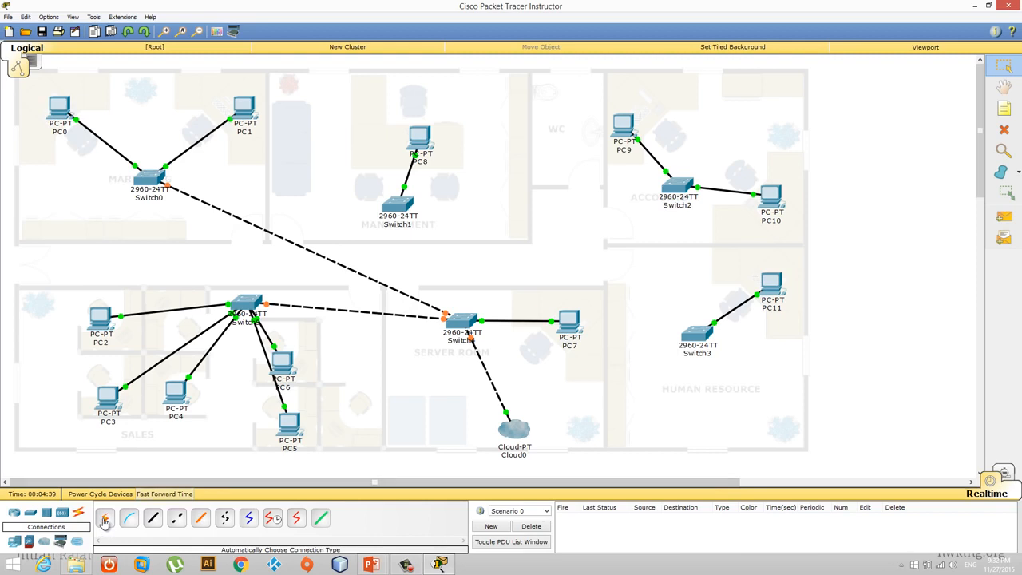
{"action": "left_click", "coordinate": [397, 206]}
{"action": "left_click", "coordinate": [461, 321]}
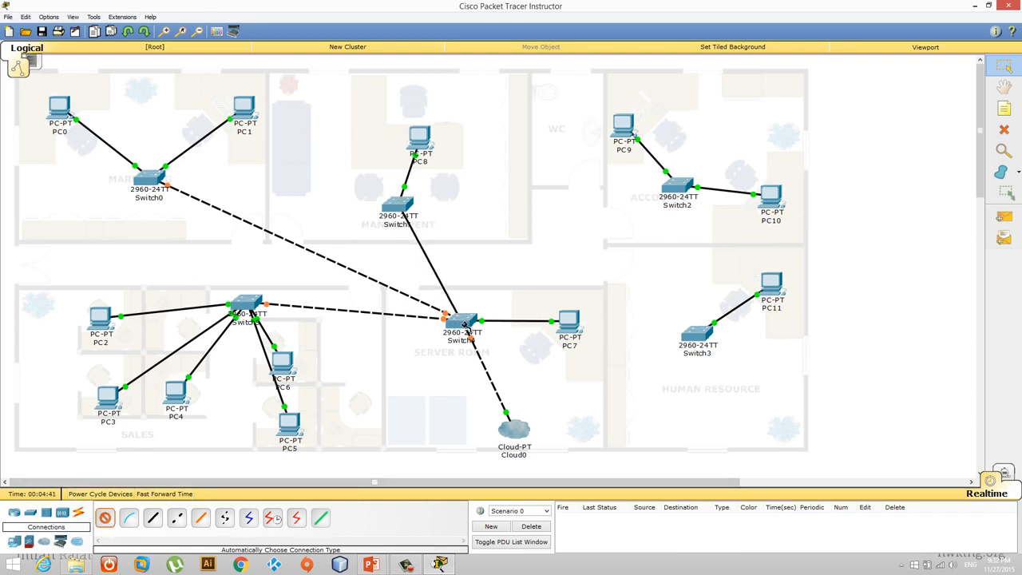
{"action": "left_click", "coordinate": [678, 186]}
{"action": "left_click", "coordinate": [461, 321]}
- Connect the Server Room switch to the Human Resource switch with an automatically chosen cable and move the Server Room PC slightly upward, clear of the link
{"action": "left_click", "coordinate": [104, 517]}
{"action": "left_click", "coordinate": [462, 323]}
{"action": "left_click", "coordinate": [696, 340]}
{"action": "left_click_drag", "start_coordinate": [569, 323], "coordinate": [577, 297]}
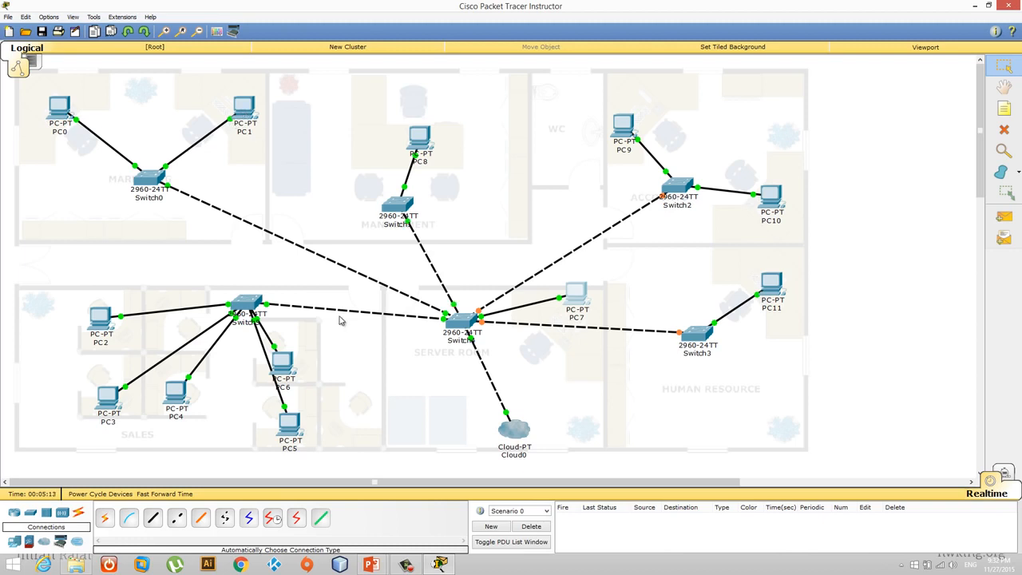
- Switch to the running PowerPoint slide show to review the VLAN and subnet design for each department
{"action": "left_click", "coordinate": [369, 566]}
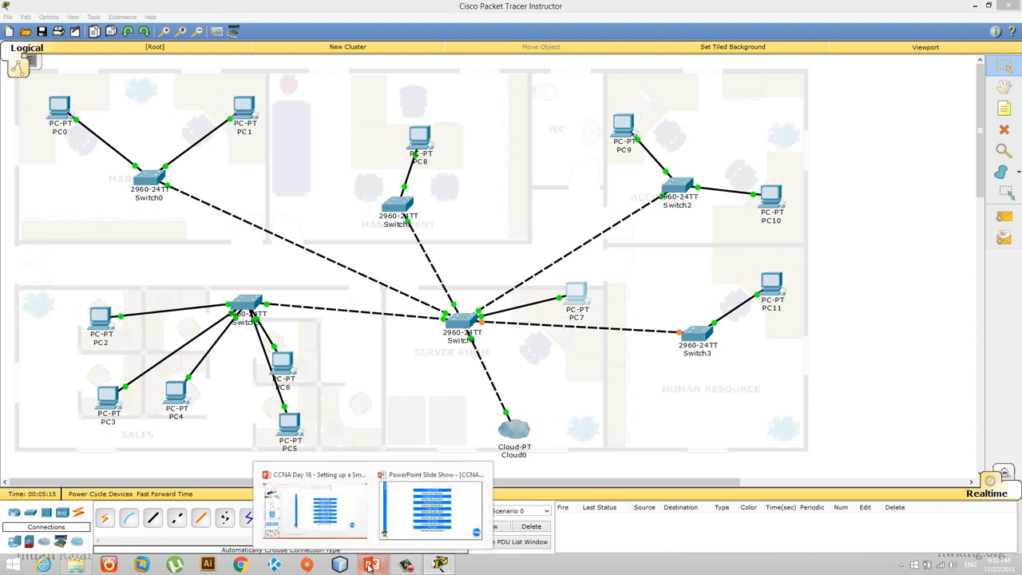
{"action": "left_click", "coordinate": [423, 510]}
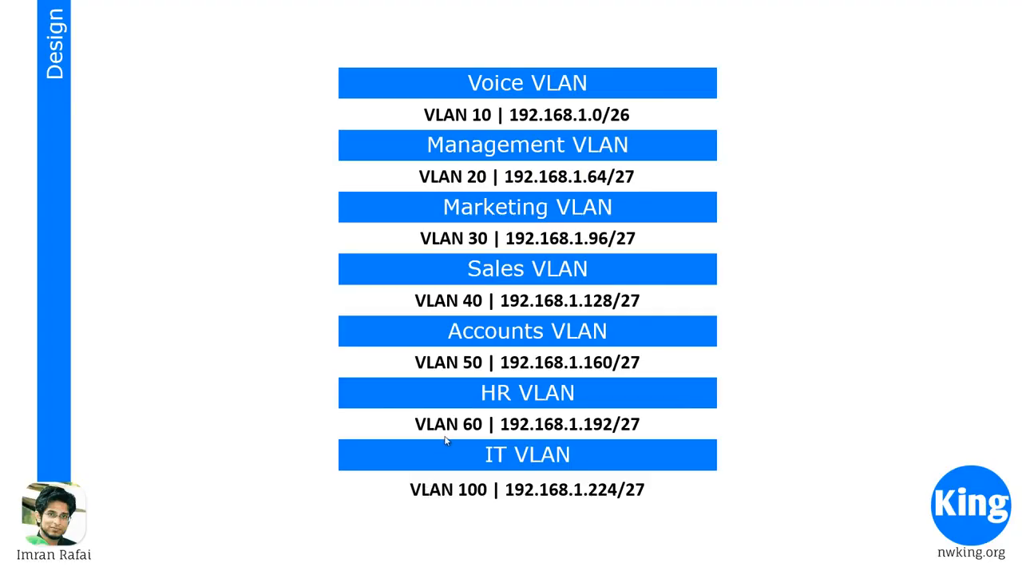